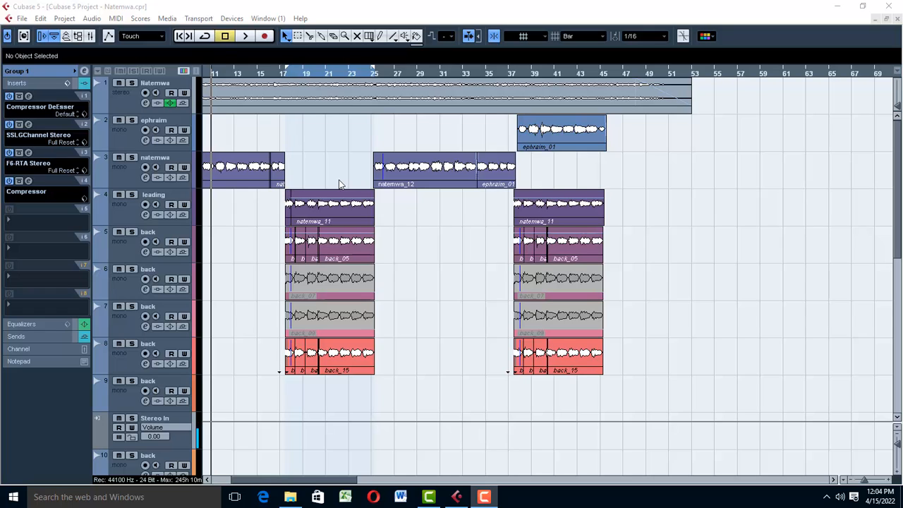
- Show the transport controls and play the song from bar 11 to listen to the verse vocal
{"action": "key", "text": "F2"}
{"action": "key", "text": "space"}
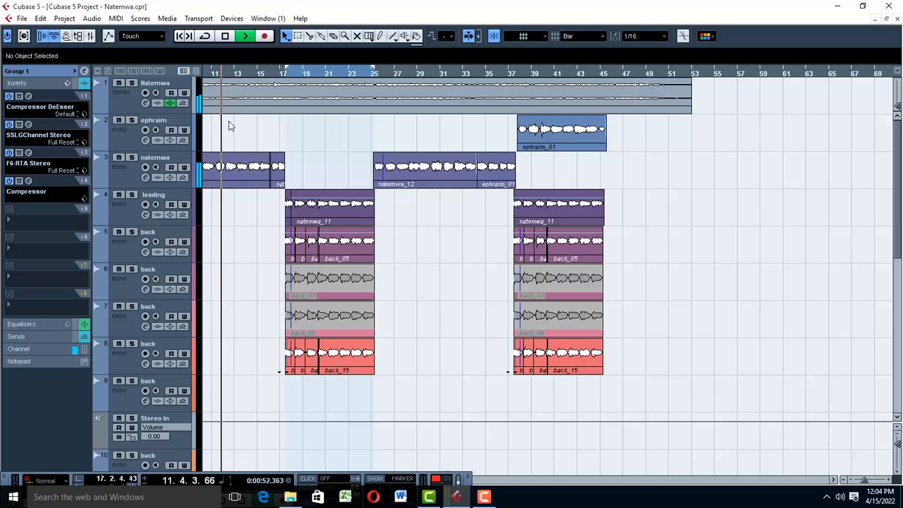
{"action": "key", "text": "h"}
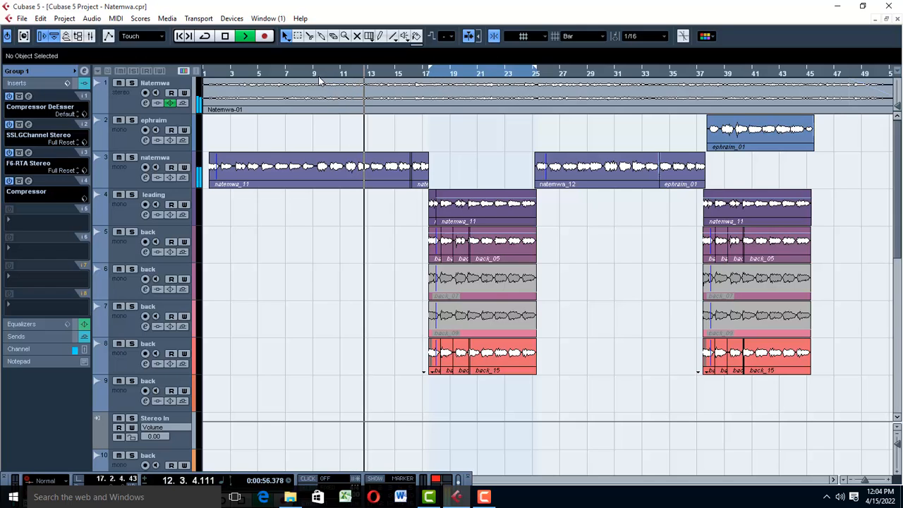
{"action": "key", "text": "space"}
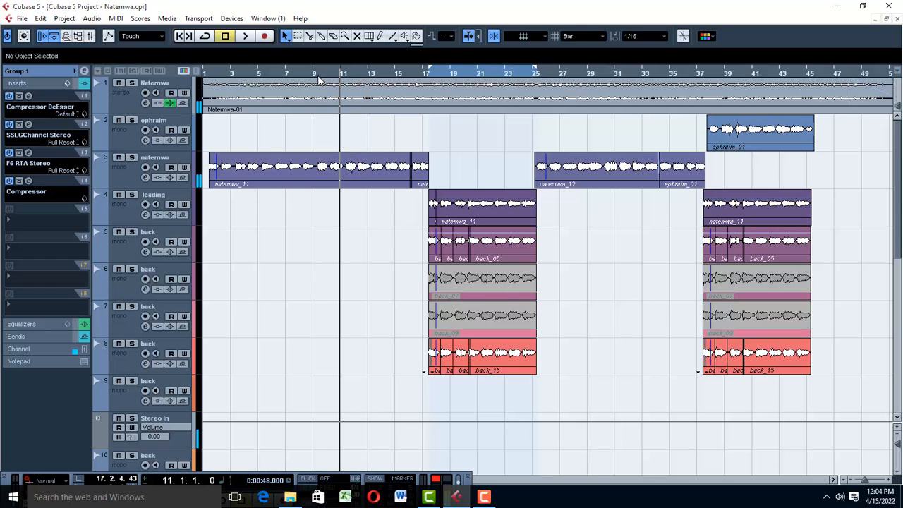
- Load the C1 gate Stereo plug-in into insert slot 5 of Group 1
{"action": "left_click", "coordinate": [35, 220]}
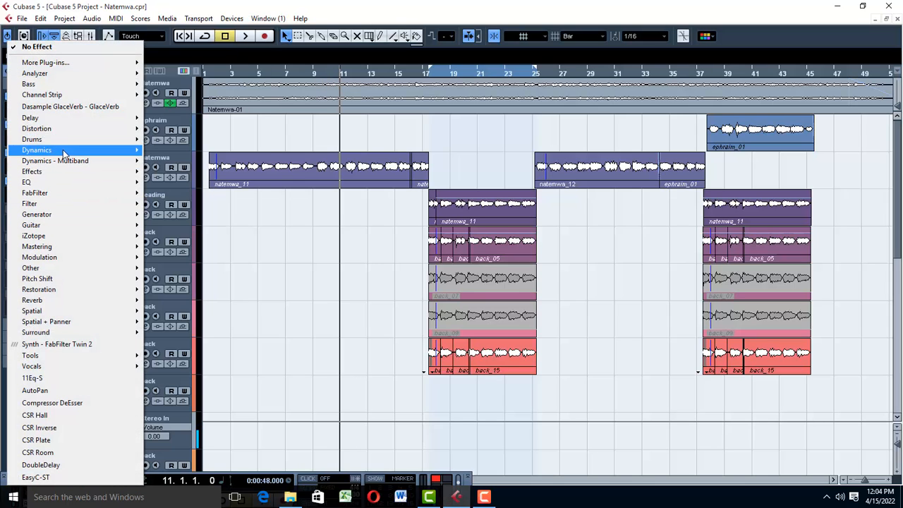
{"action": "mouse_move", "coordinate": [62, 150]}
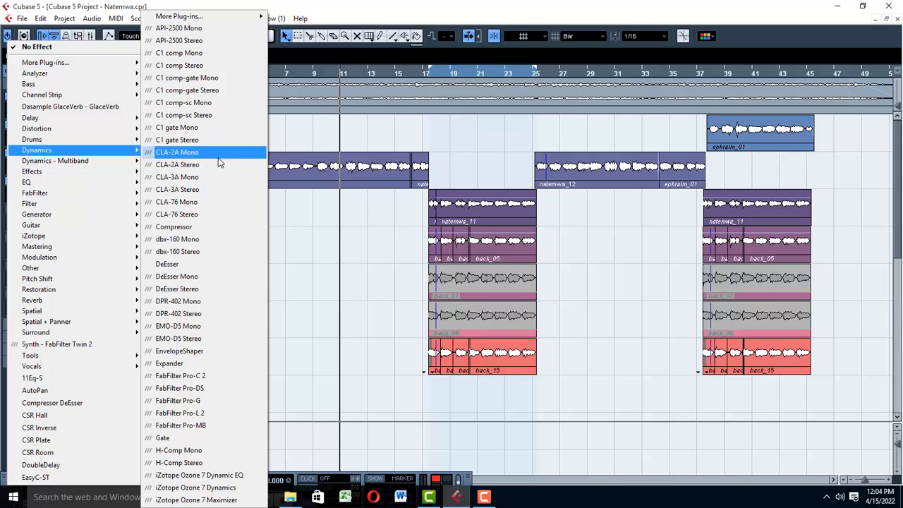
{"action": "left_click", "coordinate": [207, 138]}
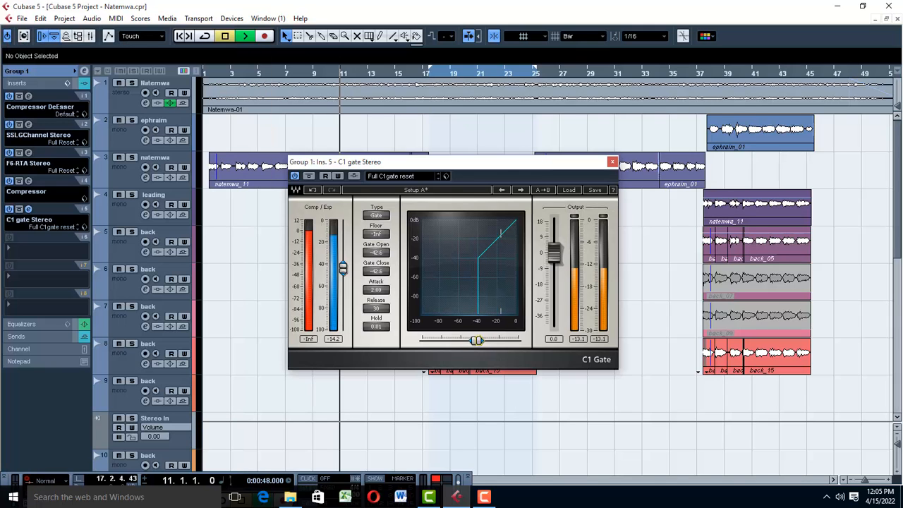
- Audition the verse vocal from bar 11 twice with the C1 gate active, and close the plug-in window
{"action": "key", "text": "space"}
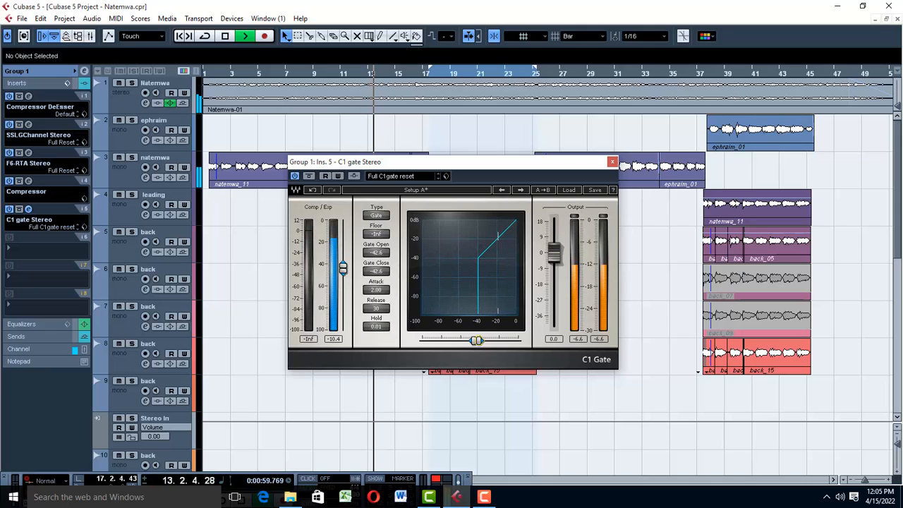
{"action": "key", "text": "space"}
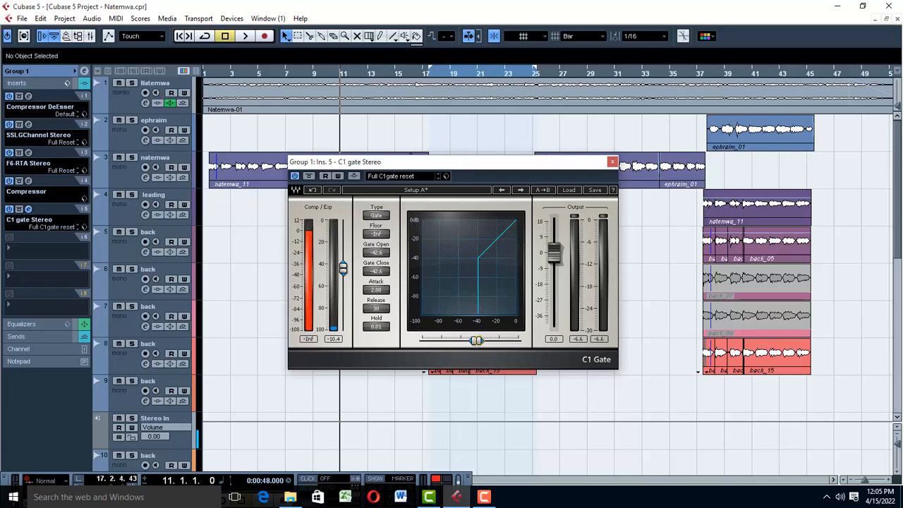
{"action": "key", "text": "space"}
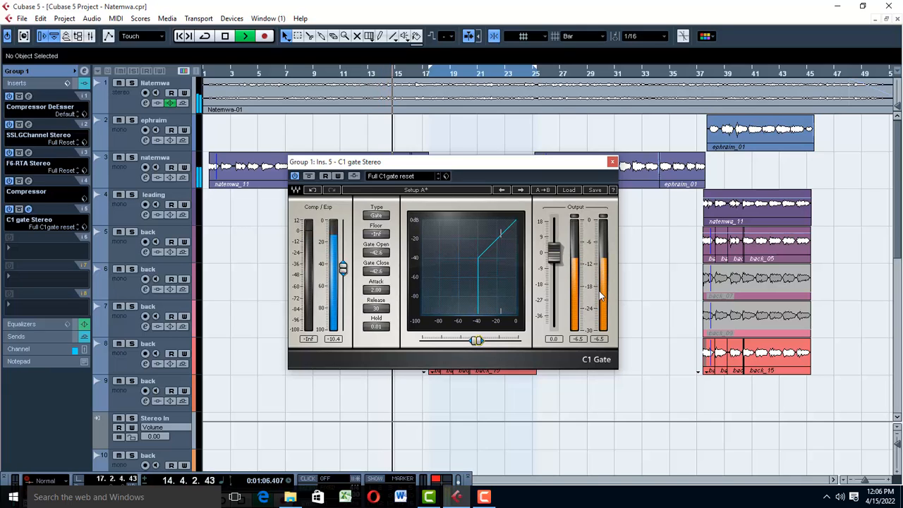
{"action": "key", "text": "space"}
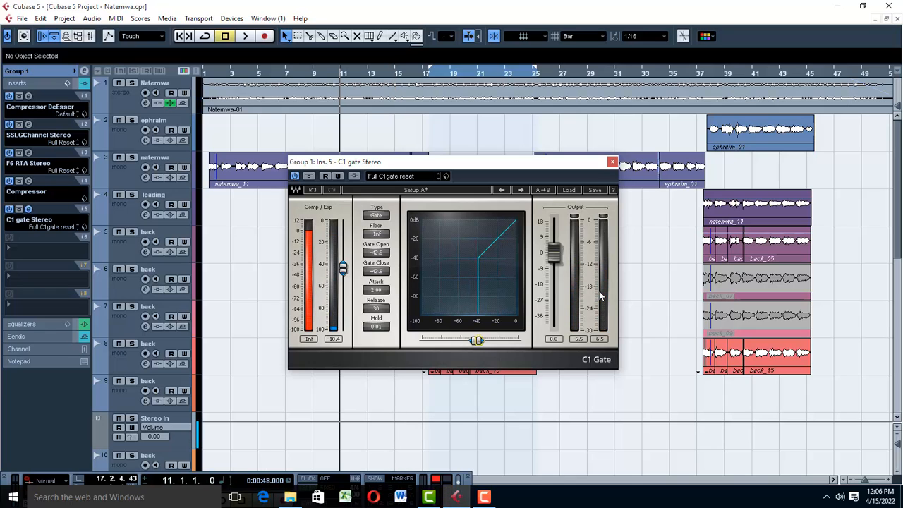
{"action": "left_click", "coordinate": [612, 161]}
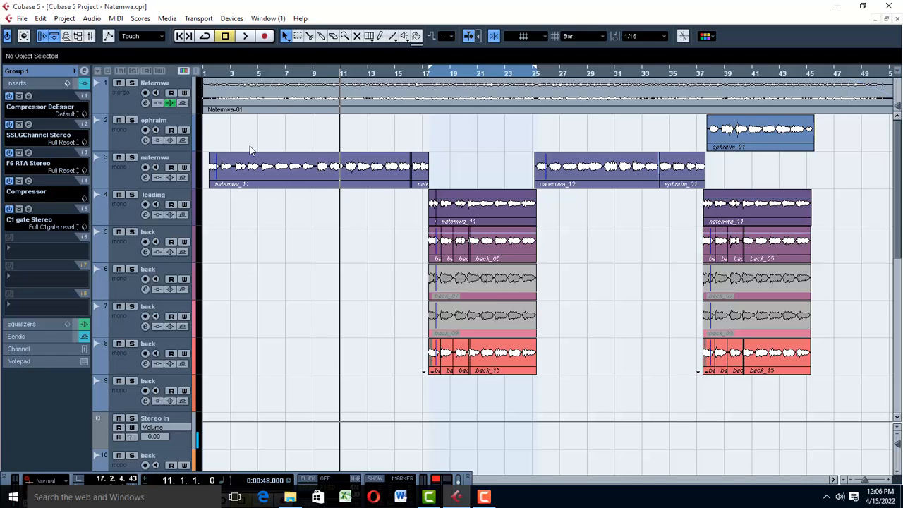
- Load iZotope's RX 7 Breath Control into insert slot 6 of Group 1
{"action": "left_click", "coordinate": [19, 252]}
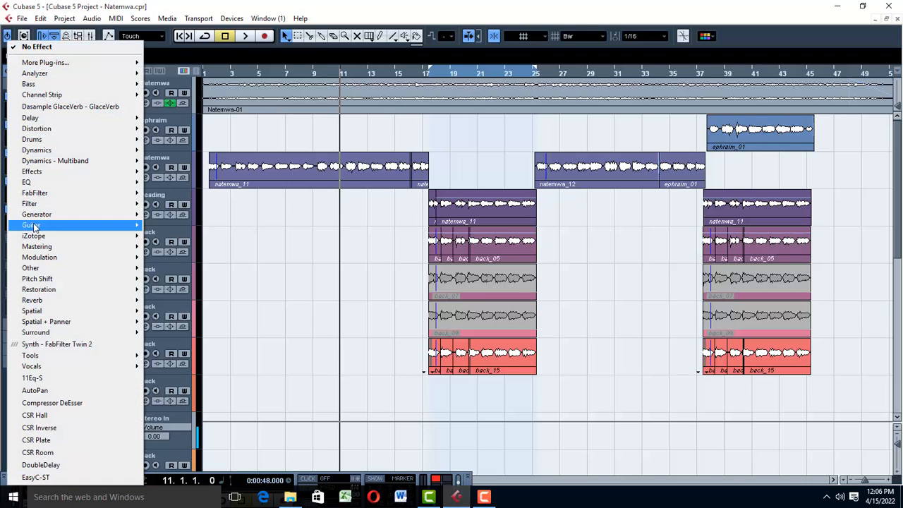
{"action": "mouse_move", "coordinate": [49, 237]}
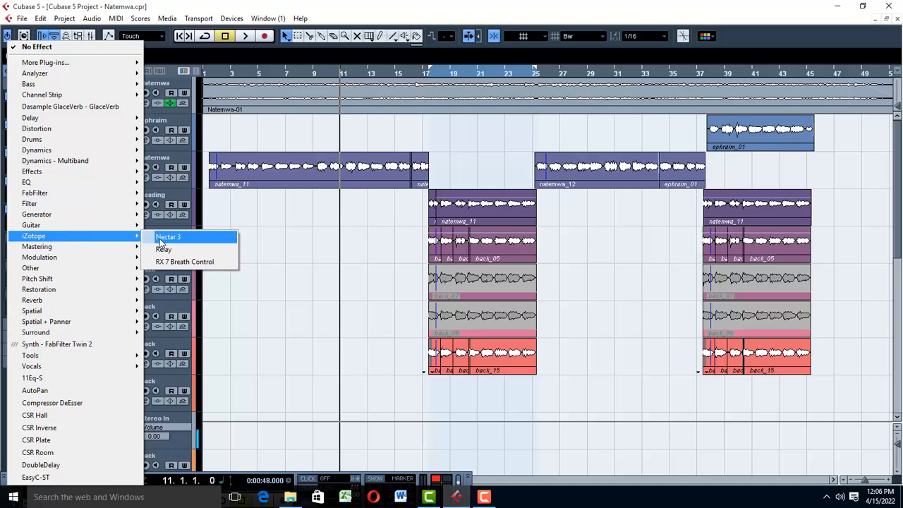
{"action": "left_click", "coordinate": [190, 262]}
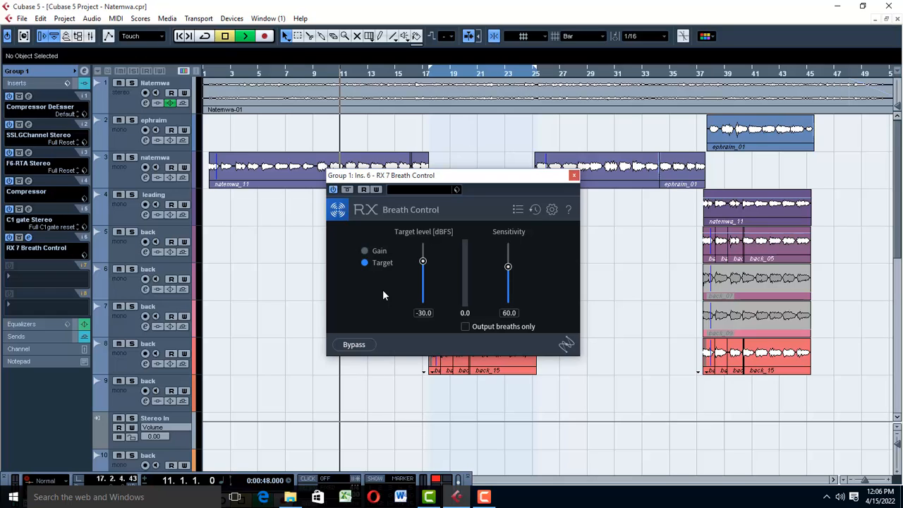
- Audition the verse vocal from bar 11 through RX 7 Breath Control, and save the project
{"action": "key", "text": "space"}
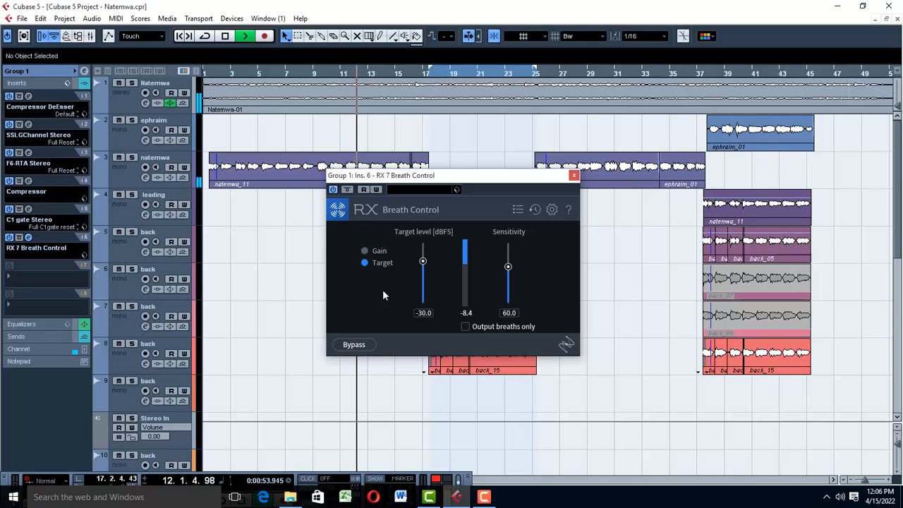
{"action": "key", "text": "space"}
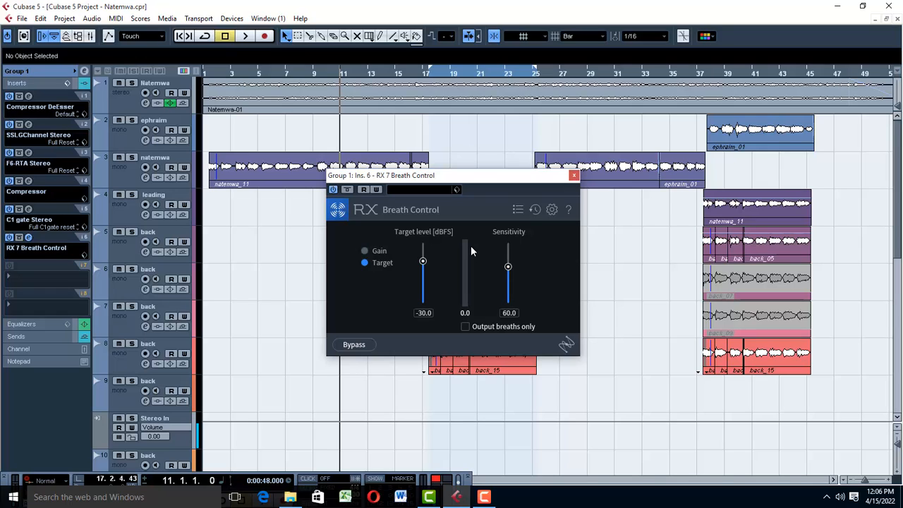
{"action": "key", "text": "space"}
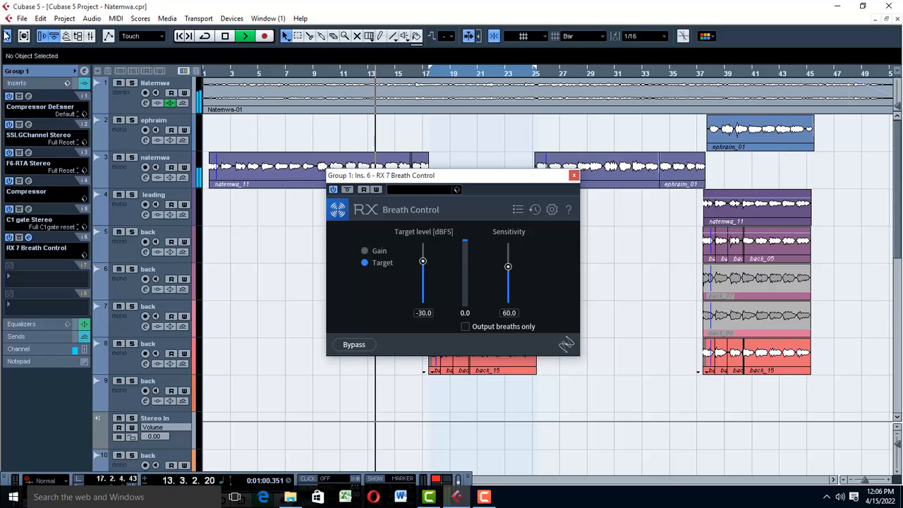
{"action": "left_click", "coordinate": [22, 18]}
{"action": "left_click", "coordinate": [36, 99]}
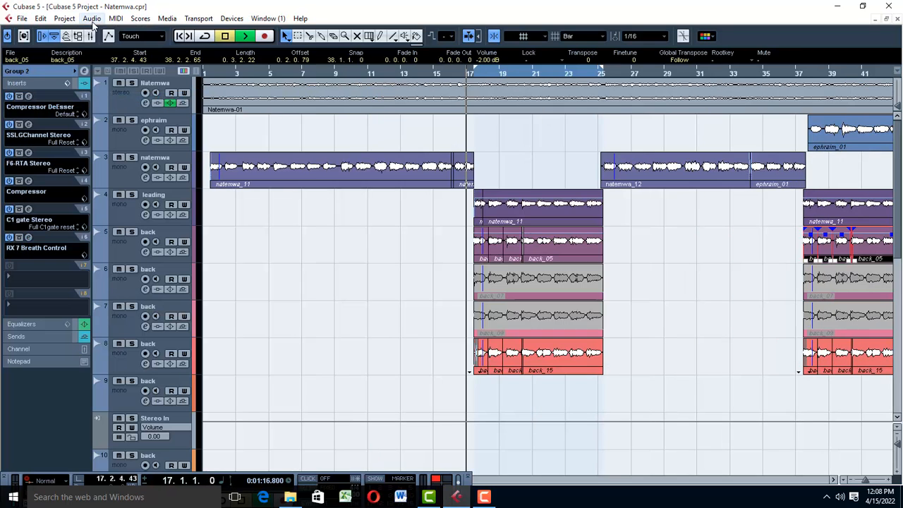
- Crossfade the selected back_05 clips on track 5 and the backing clips on track 8 in the chorus starting at bar 37
{"action": "left_click", "coordinate": [92, 19]}
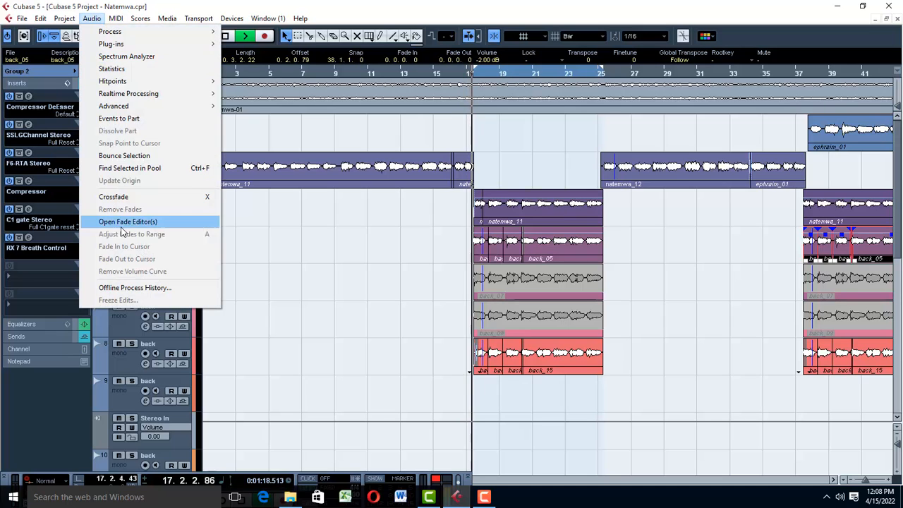
{"action": "left_click", "coordinate": [204, 233]}
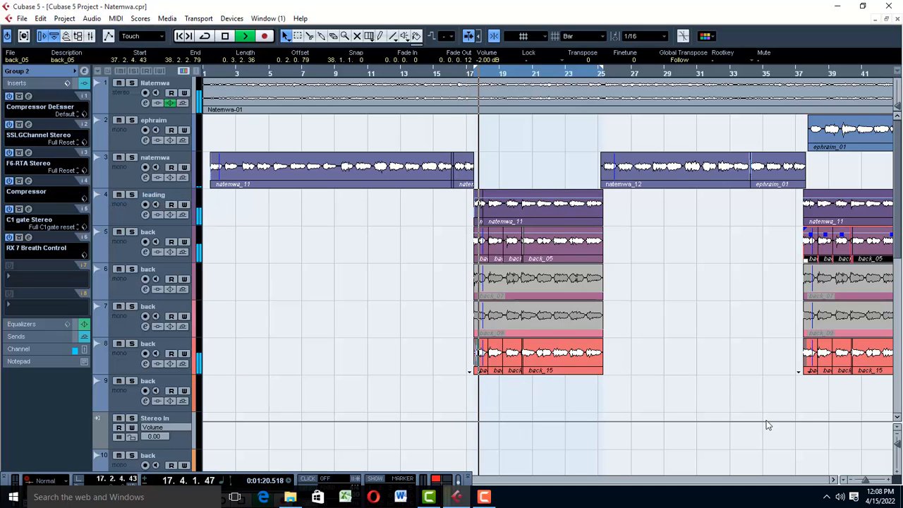
{"action": "left_click", "coordinate": [872, 397]}
{"action": "left_click", "coordinate": [867, 361]}
{"action": "left_click_drag", "start_coordinate": [771, 358], "coordinate": [705, 365]}
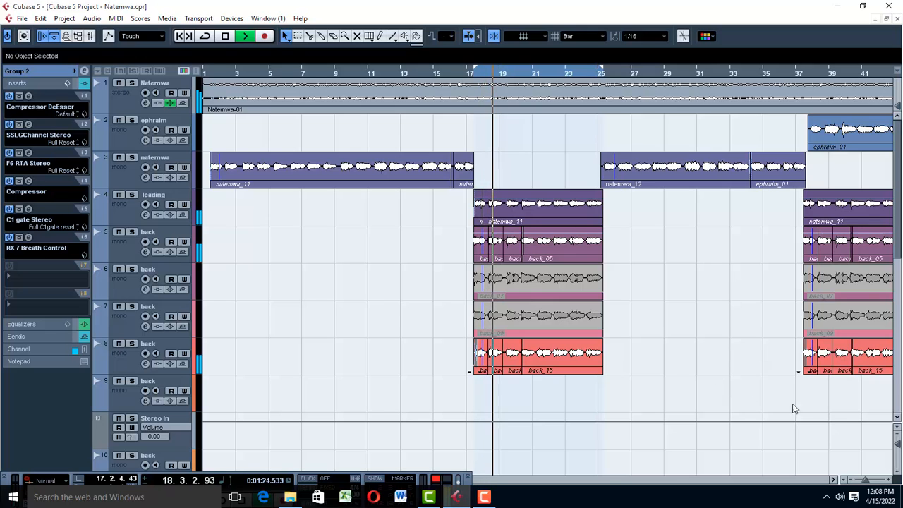
{"action": "left_click_drag", "start_coordinate": [724, 343], "coordinate": [874, 416]}
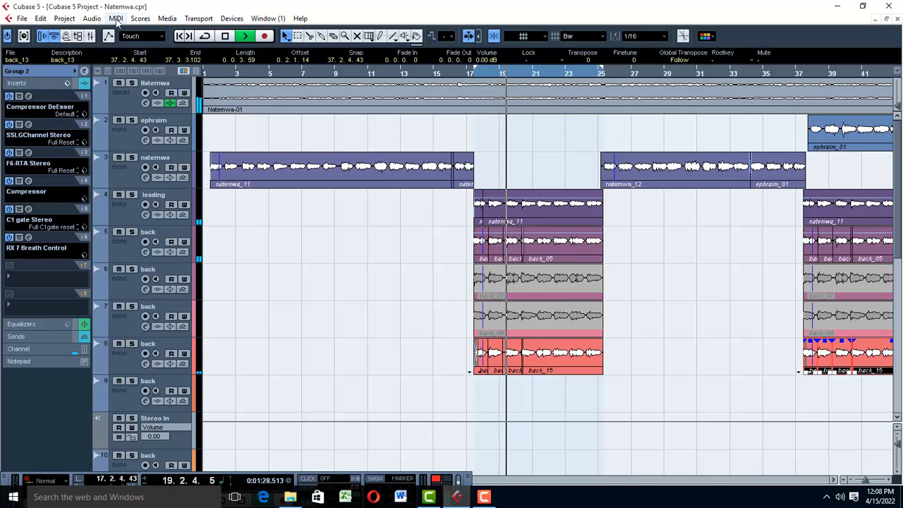
{"action": "left_click", "coordinate": [91, 18]}
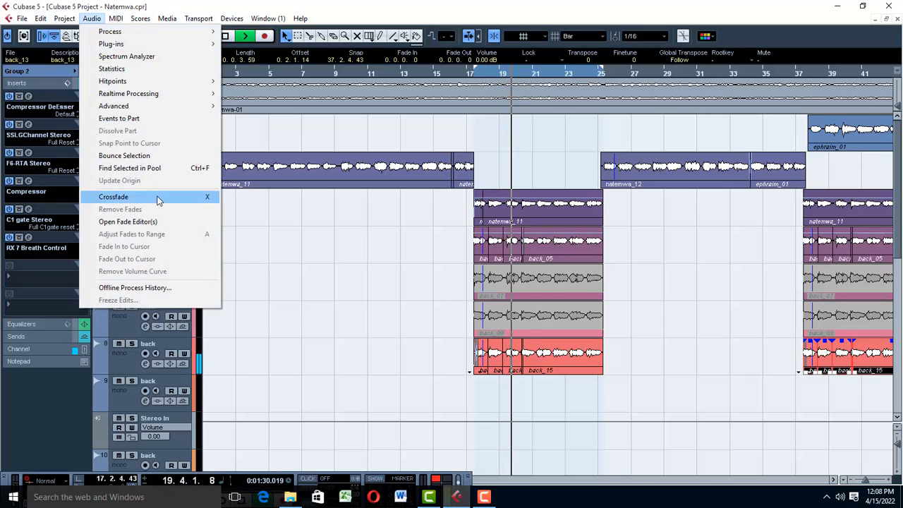
{"action": "left_click", "coordinate": [158, 197]}
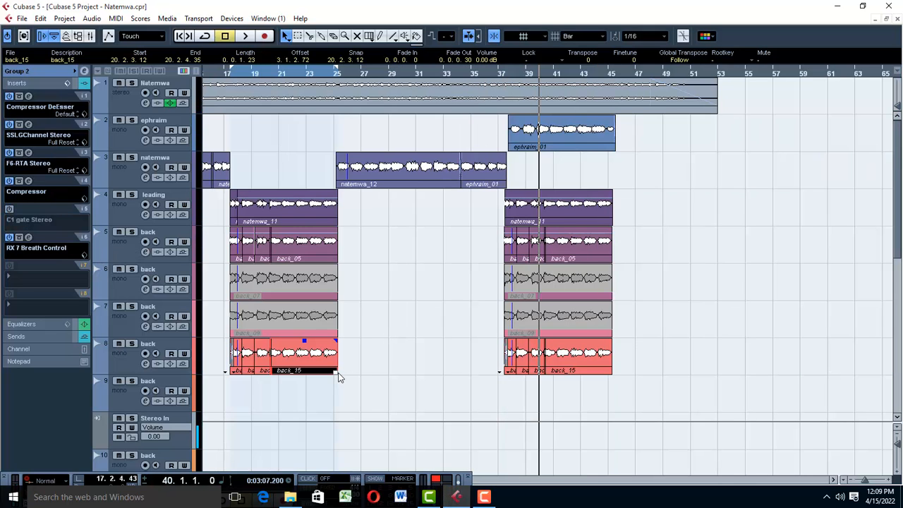
- Inspect the joins between the backing vocal clips around bar 40 on track 8 and select the back_15 clips there
{"action": "key", "text": "h"}
{"action": "key", "text": "h"}
{"action": "key", "text": "h"}
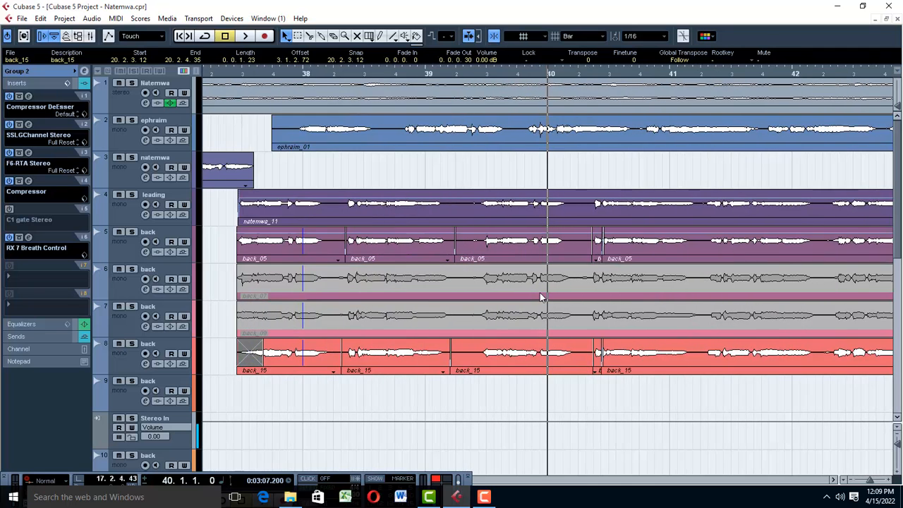
{"action": "key", "text": "h"}
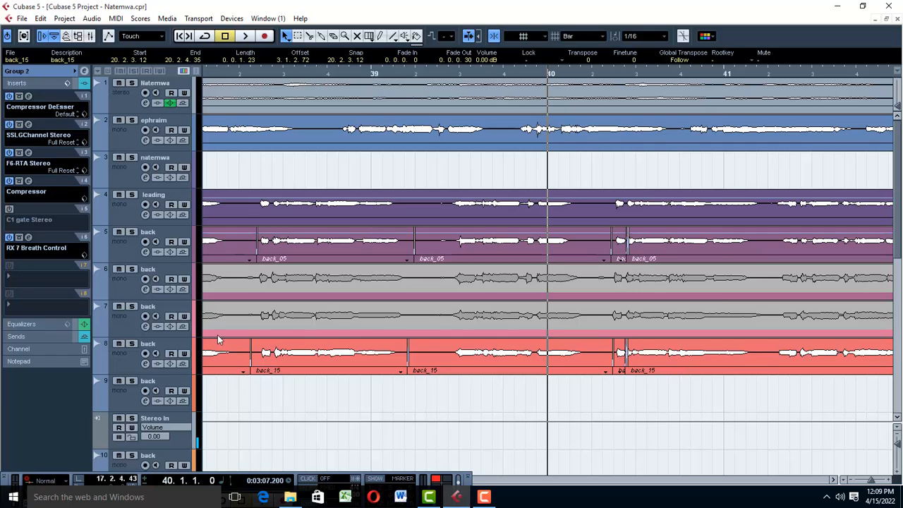
{"action": "left_click", "coordinate": [92, 19]}
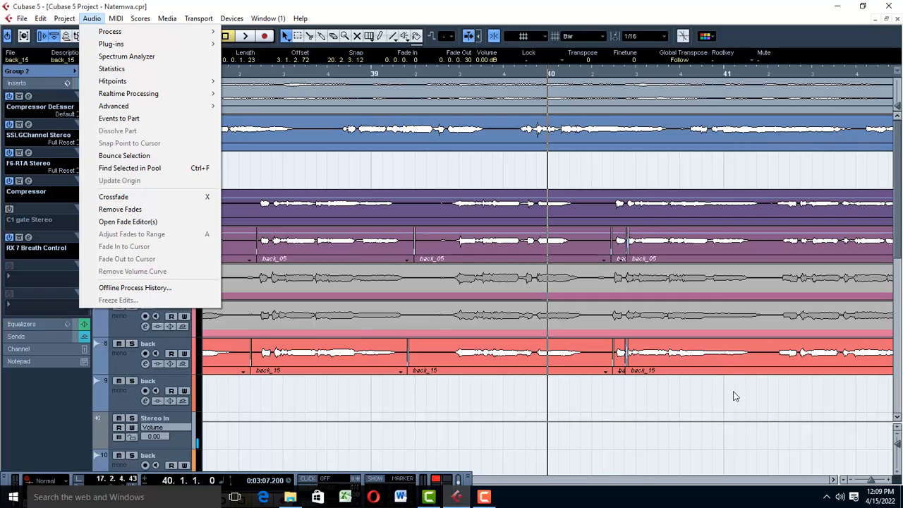
{"action": "left_click_drag", "start_coordinate": [736, 389], "coordinate": [569, 375]}
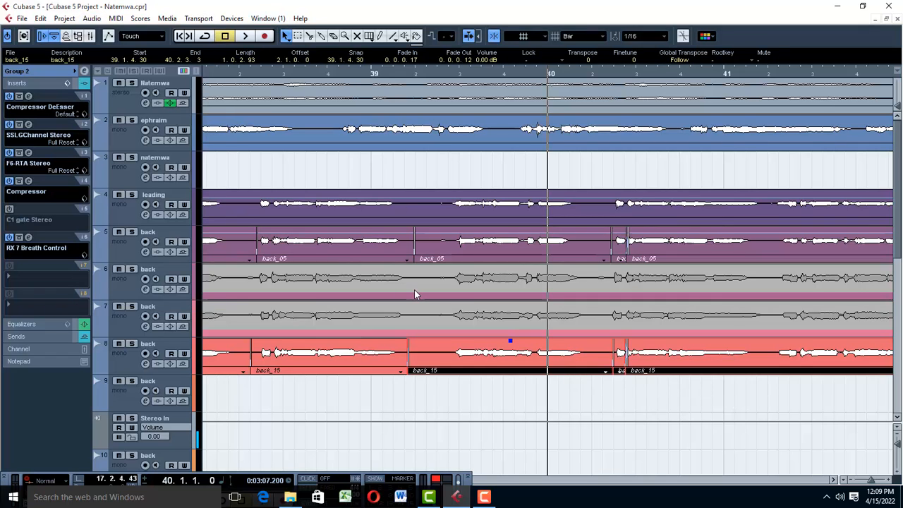
- Play back the second chorus to check how the crossfaded backing vocals sound
{"action": "key", "text": "space"}
{"action": "key", "text": "g"}
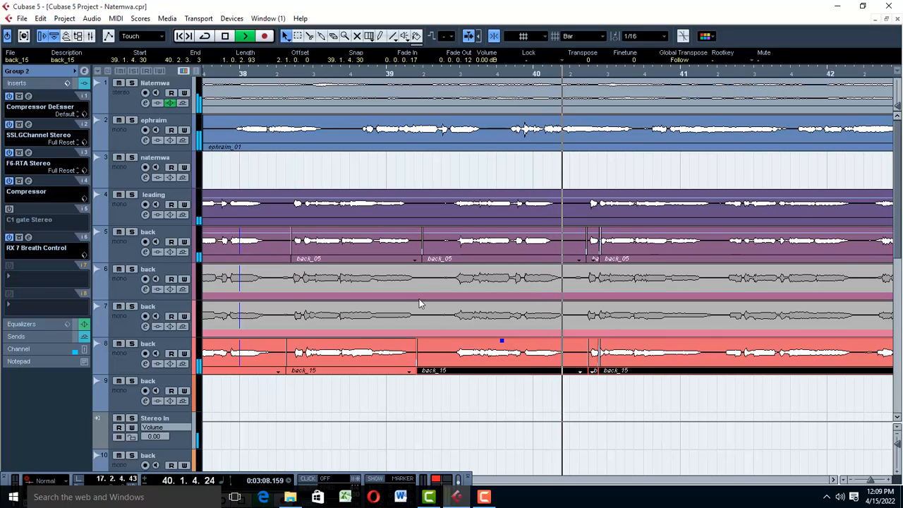
{"action": "key", "text": "space"}
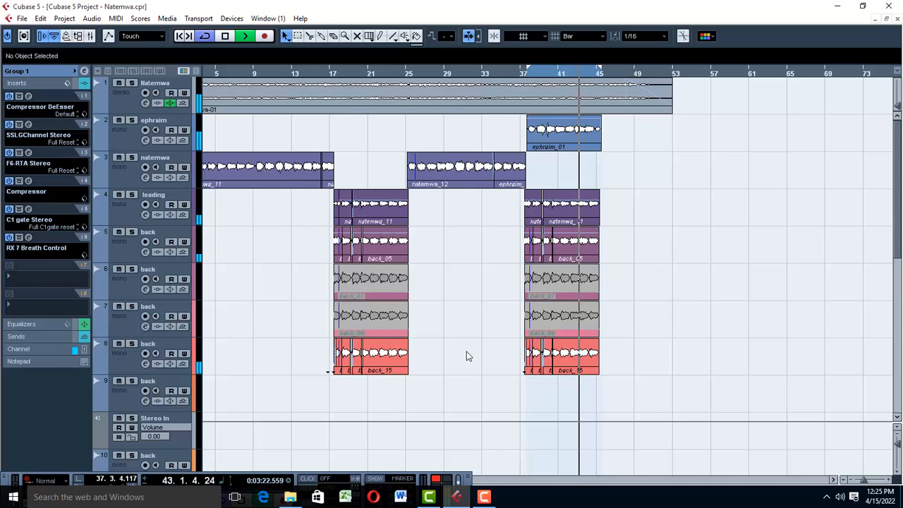
{"action": "key", "text": "space"}
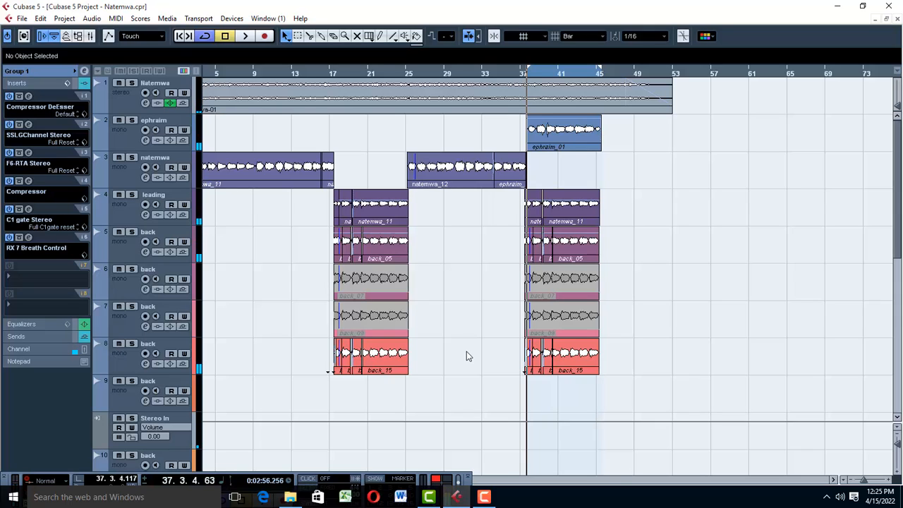